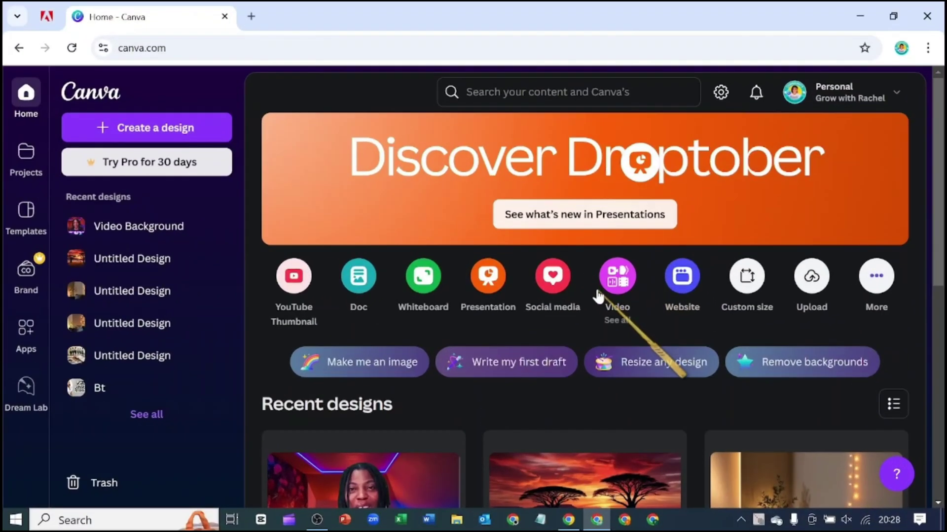
Create a 1080p video design and drag the uploaded 24.1 s clip onto its page
{"action": "left_click", "coordinate": [618, 281]}
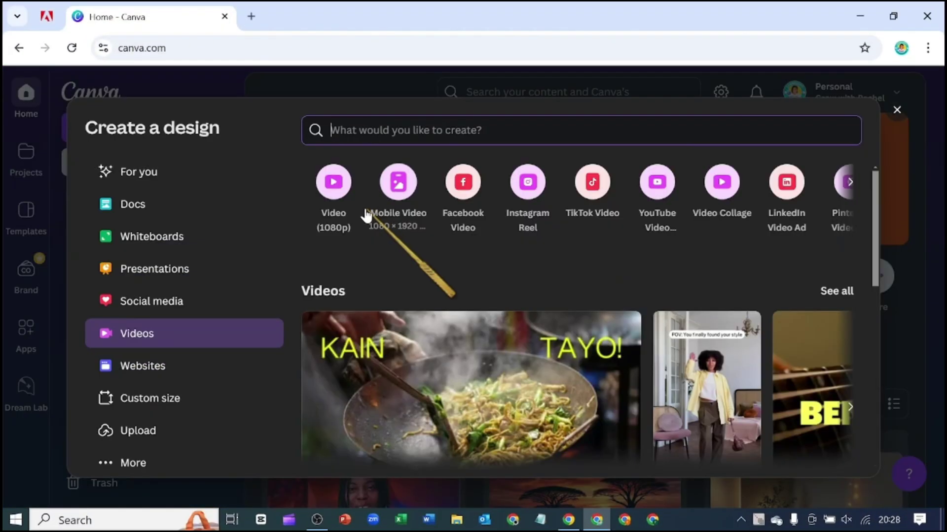
{"action": "left_click", "coordinate": [337, 197]}
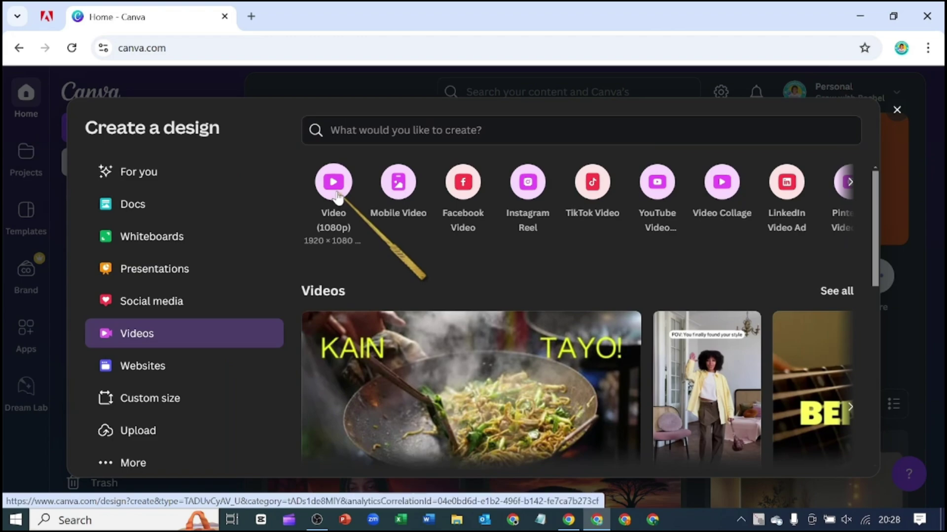
{"action": "left_click", "coordinate": [31, 346]}
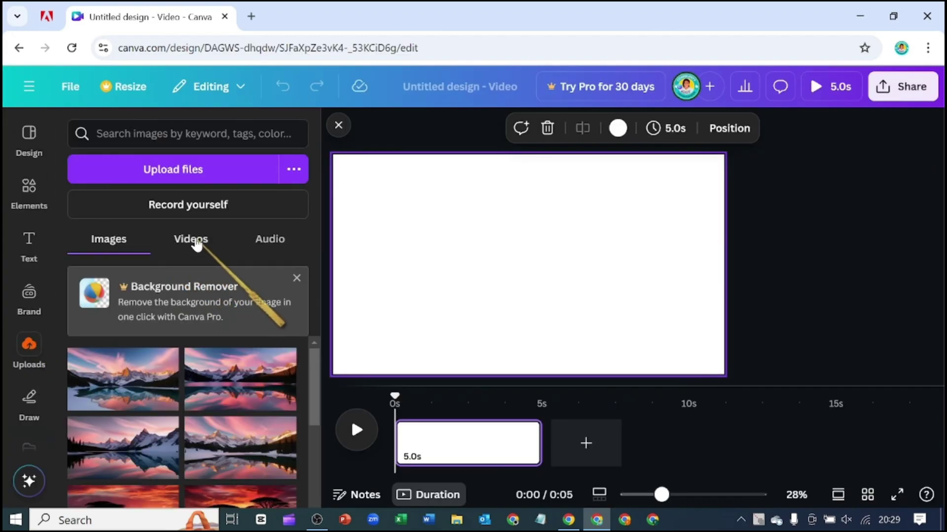
{"action": "left_click", "coordinate": [198, 242]}
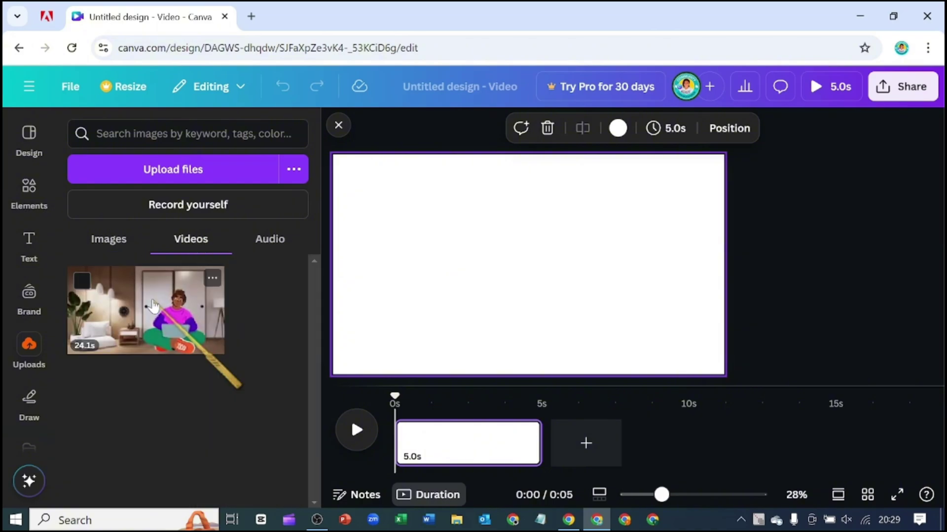
{"action": "left_click_drag", "start_coordinate": [163, 314], "coordinate": [450, 450]}
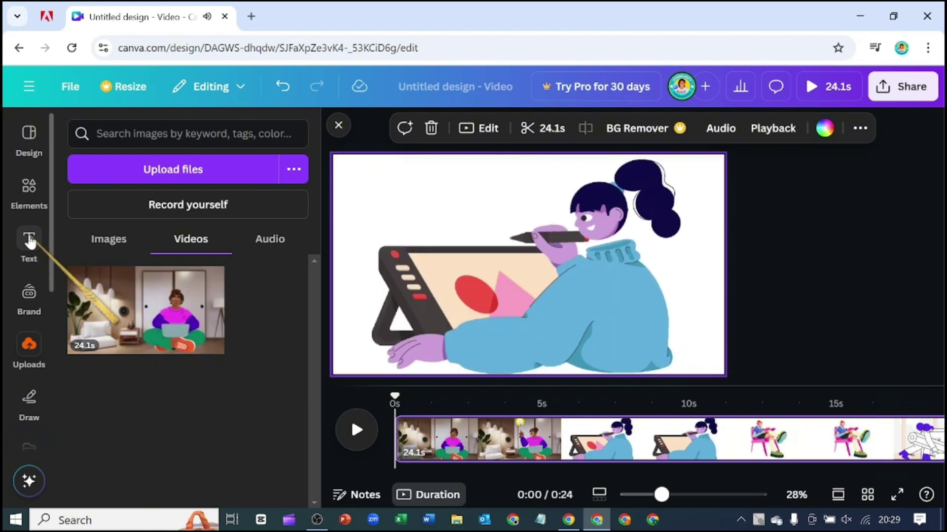
Show the Text panel and scroll down to the Dynamic text Captions option
{"action": "left_click", "coordinate": [29, 241]}
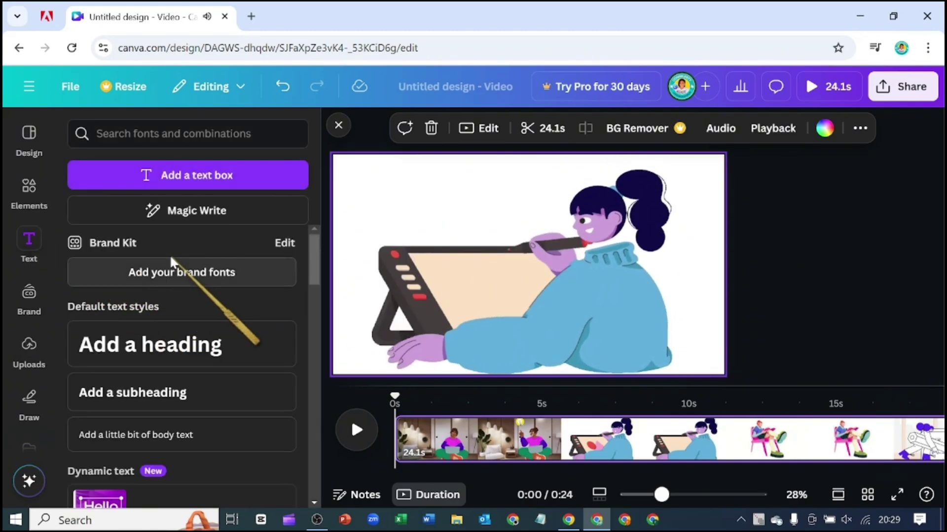
{"action": "scroll", "coordinate": [173, 262], "scroll_direction": "down", "scroll_amount": 3}
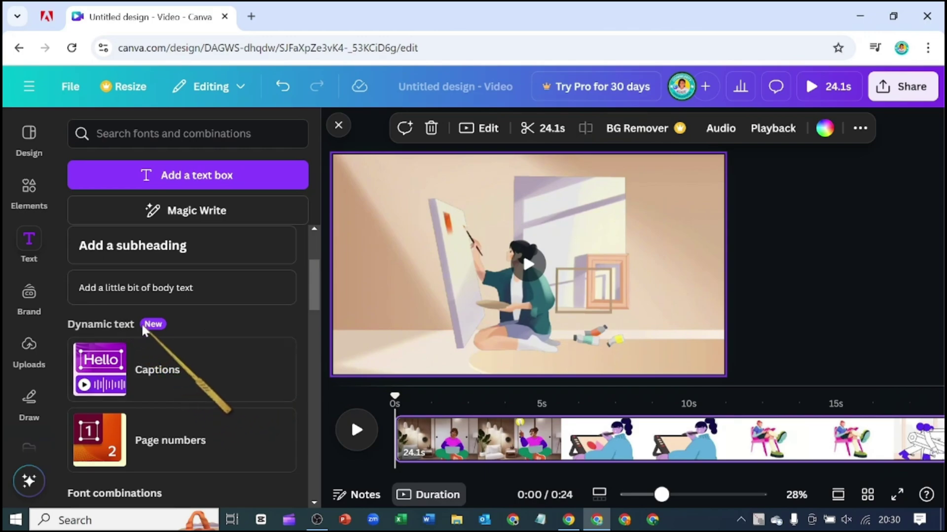
Confirm the uploaded clip is selected for captioning and generate its captions
{"action": "left_click", "coordinate": [175, 373]}
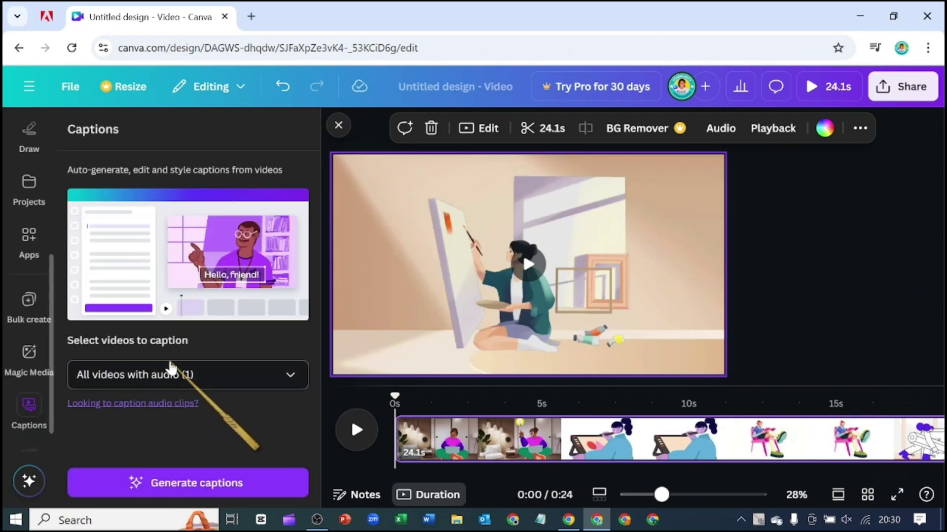
{"action": "left_click", "coordinate": [173, 375]}
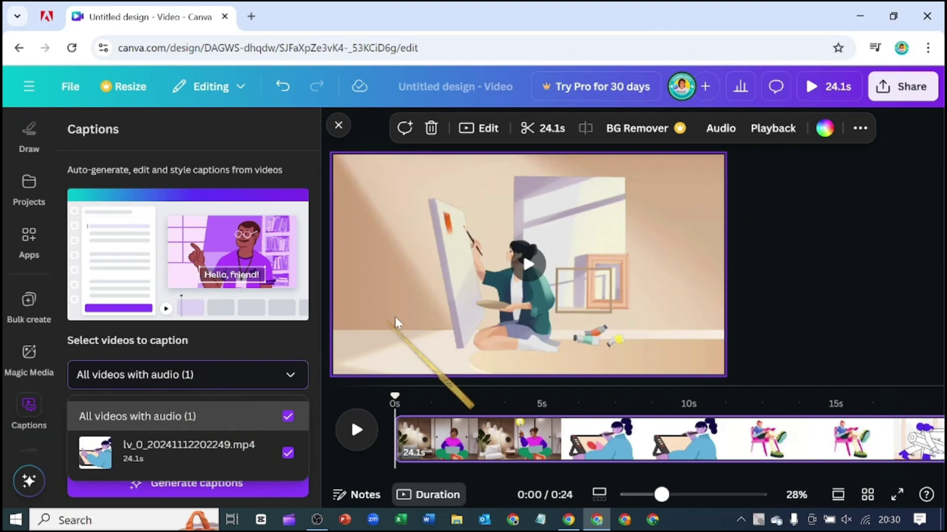
{"action": "left_click", "coordinate": [223, 375]}
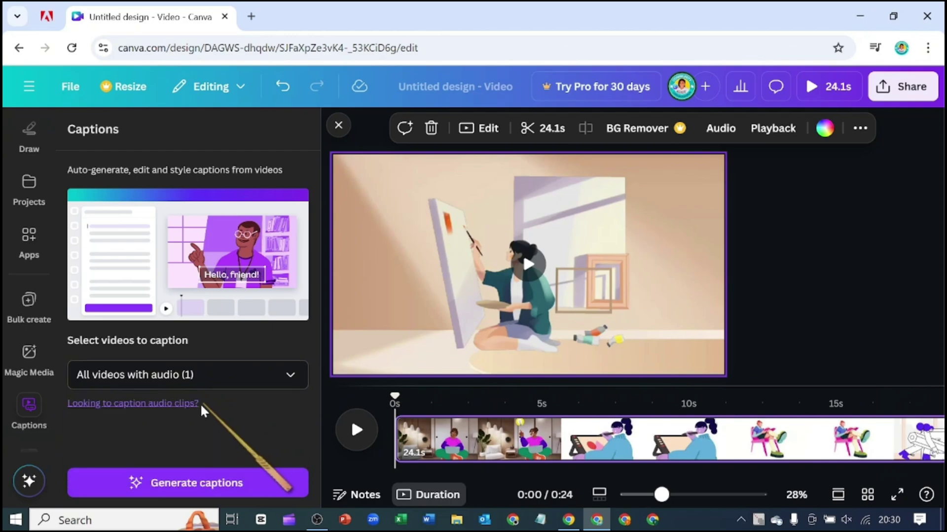
{"action": "left_click", "coordinate": [180, 484]}
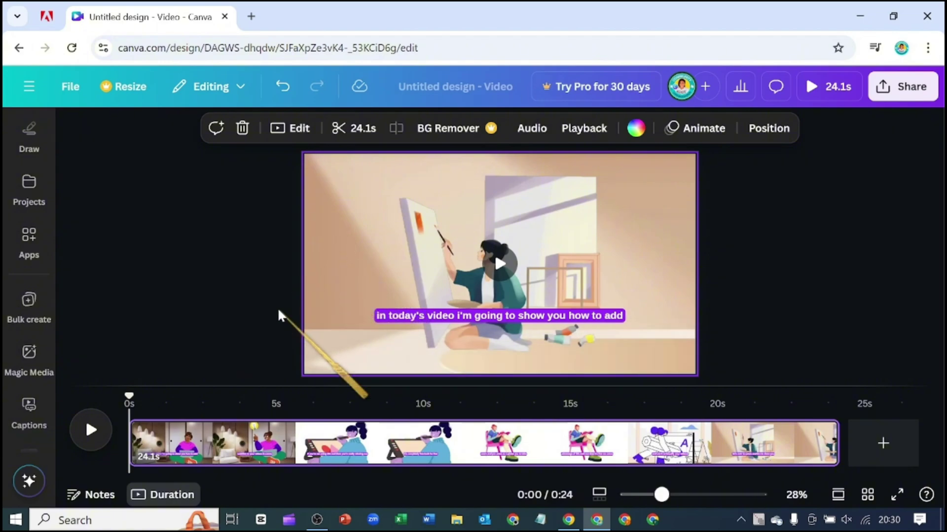
Preview the captions, then delete the line break in the first caption entry
{"action": "left_click", "coordinate": [91, 430]}
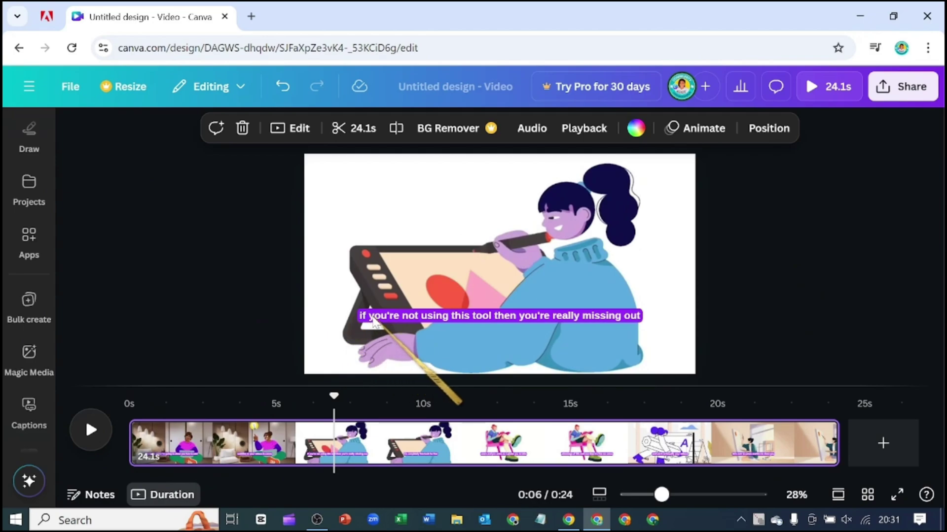
{"action": "left_click", "coordinate": [373, 320]}
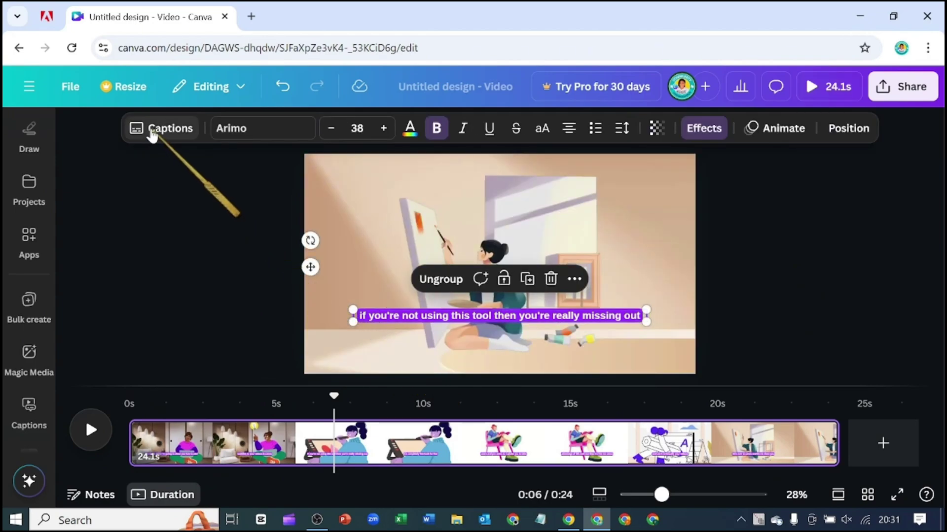
{"action": "left_click", "coordinate": [177, 131]}
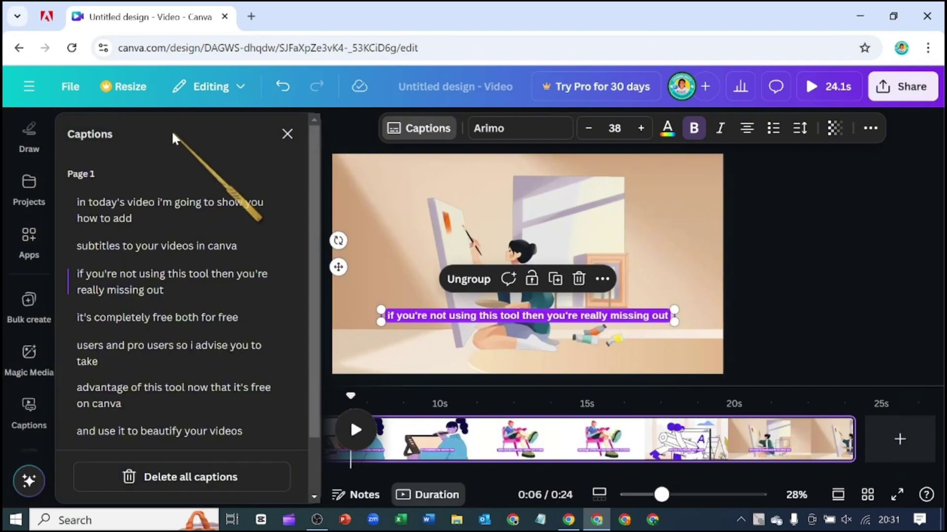
{"action": "left_click", "coordinate": [154, 207]}
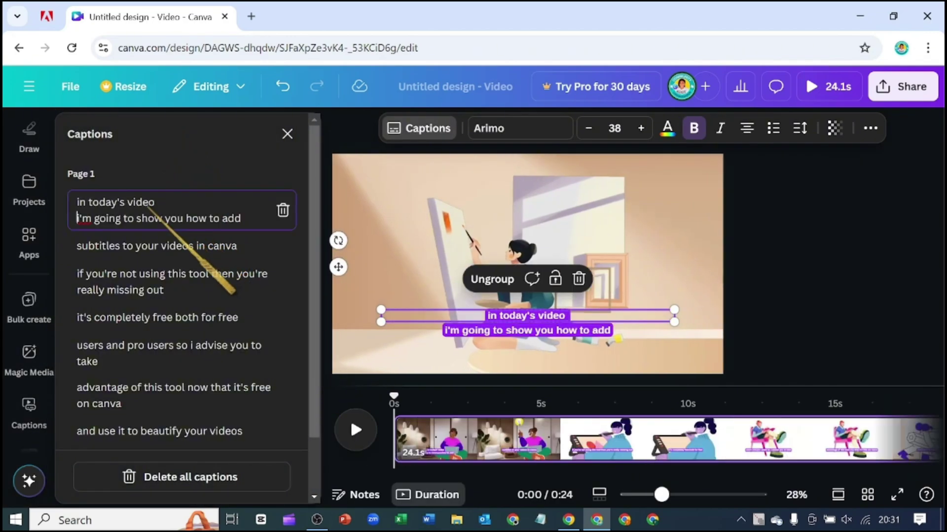
{"action": "key", "text": "BackSpace"}
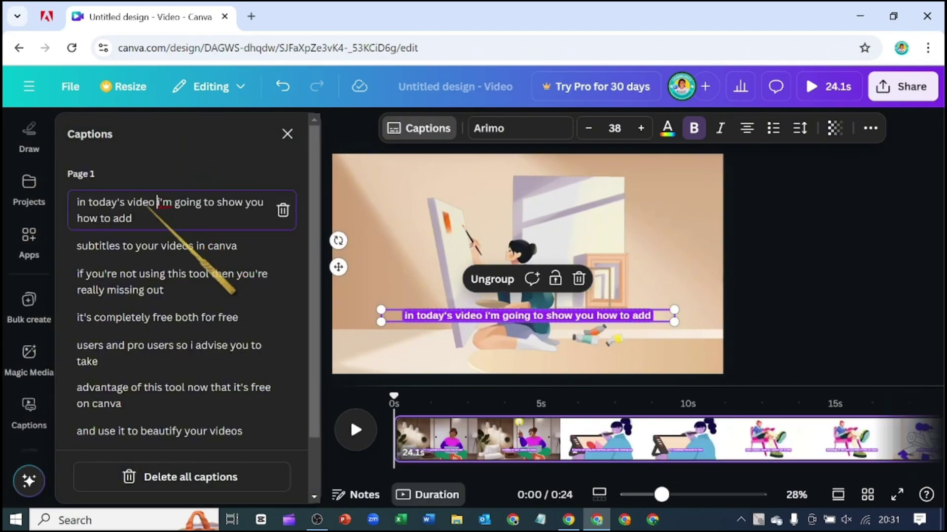
{"action": "scroll", "coordinate": [178, 255], "scroll_direction": "down", "scroll_amount": 2}
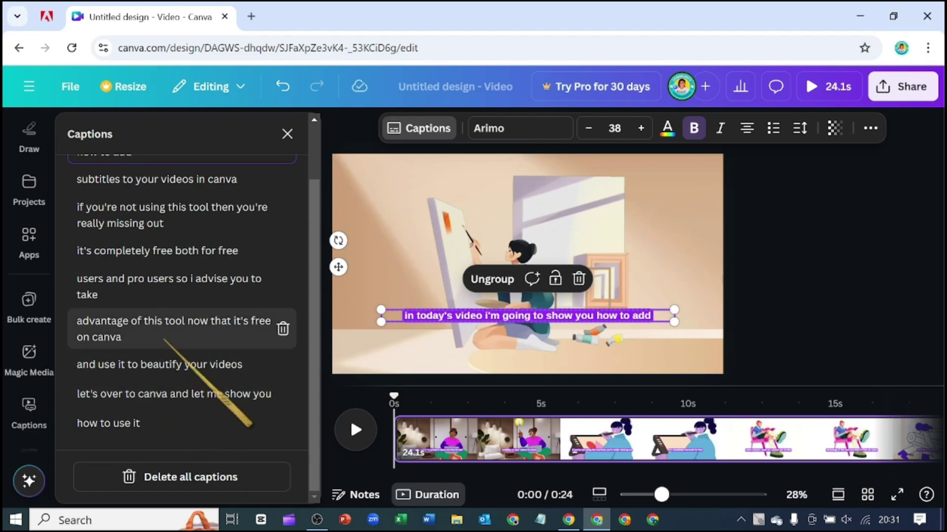
{"action": "left_click", "coordinate": [401, 129]}
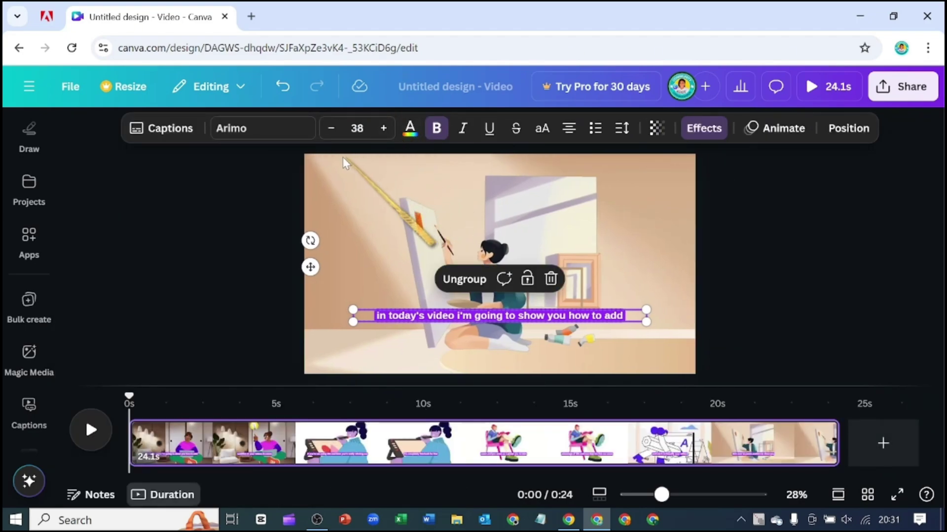
Switch the captions to League Spartan and reduce their size from 38 to 35
{"action": "left_click", "coordinate": [290, 135]}
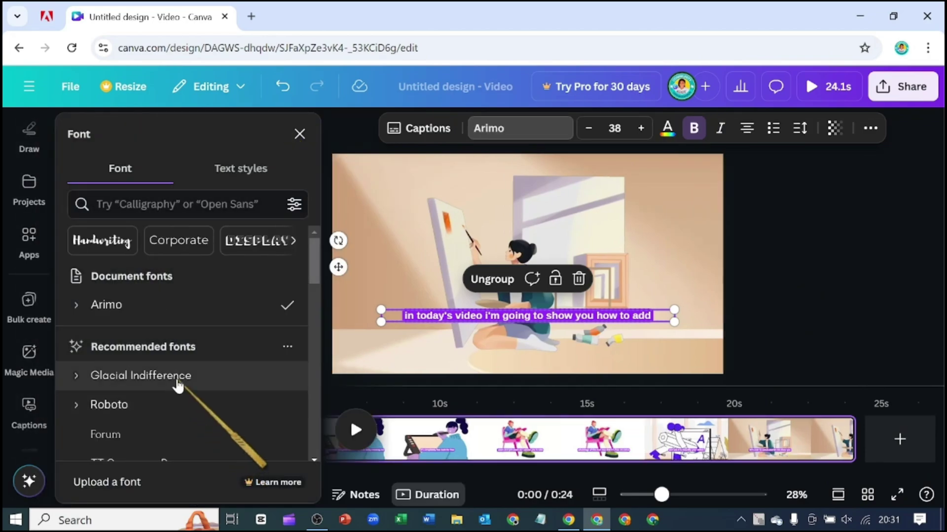
{"action": "scroll", "coordinate": [178, 385], "scroll_direction": "down", "scroll_amount": 2}
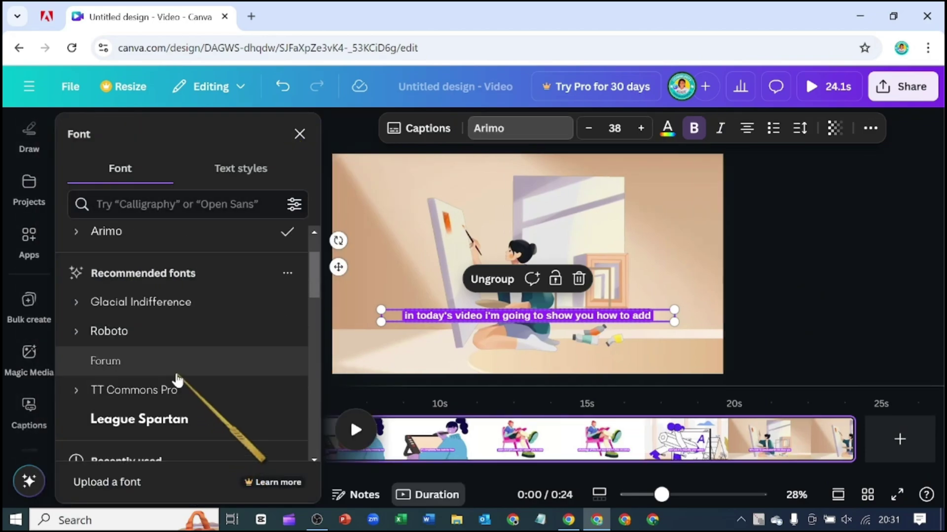
{"action": "left_click", "coordinate": [168, 419]}
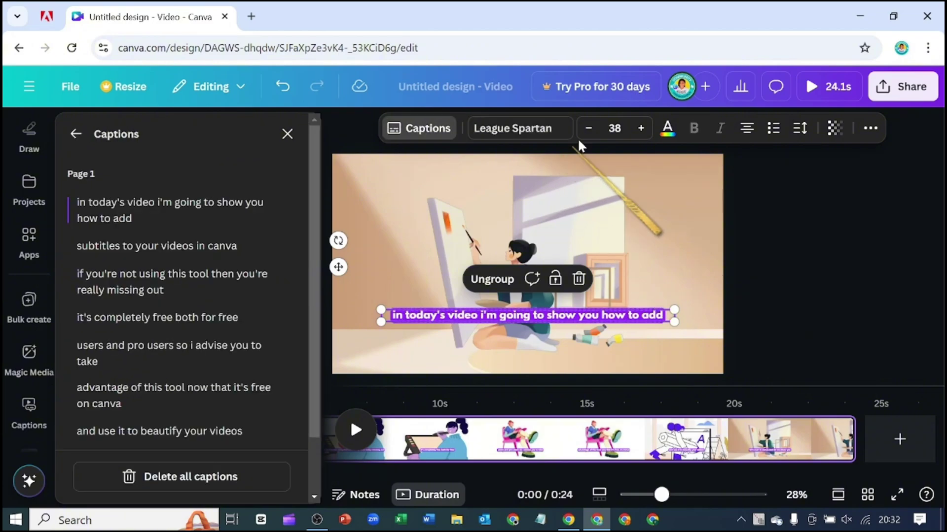
{"action": "left_click", "coordinate": [589, 129]}
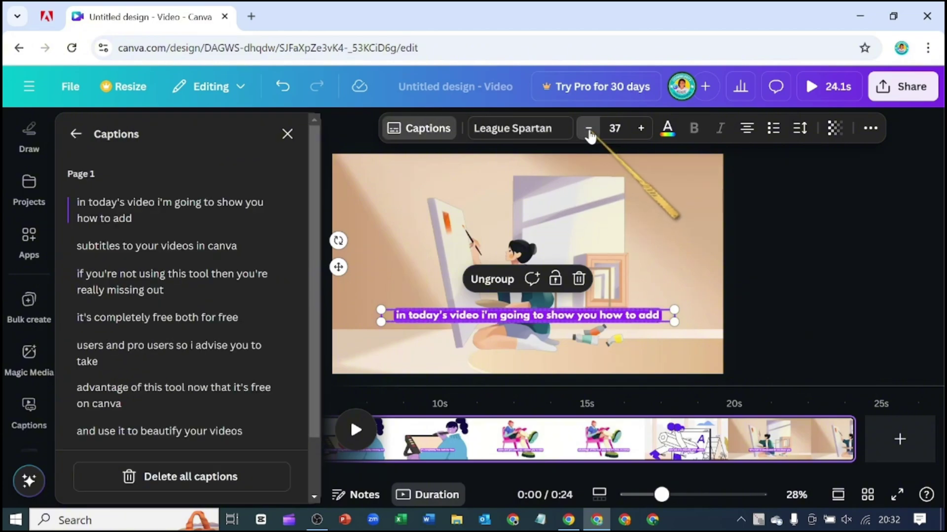
{"action": "left_click", "coordinate": [589, 129]}
{"action": "left_click", "coordinate": [589, 129]}
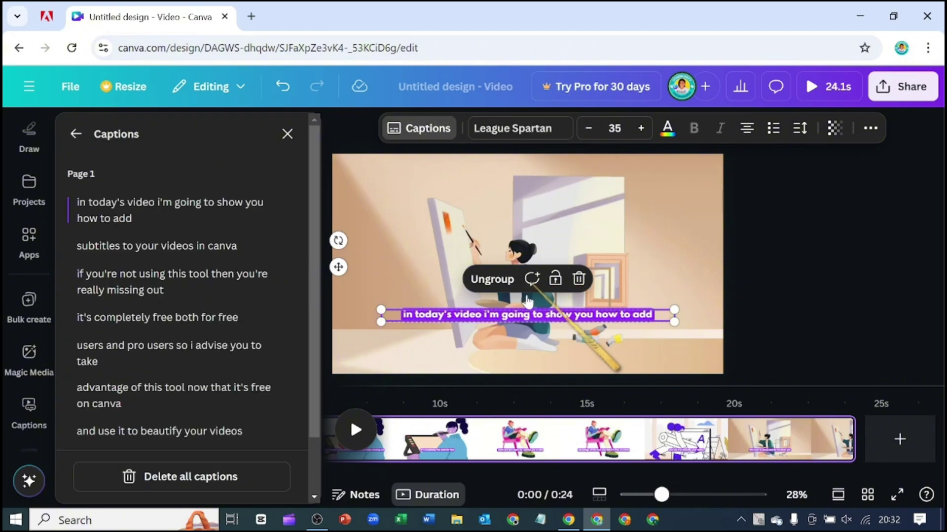
{"action": "left_click", "coordinate": [156, 367]}
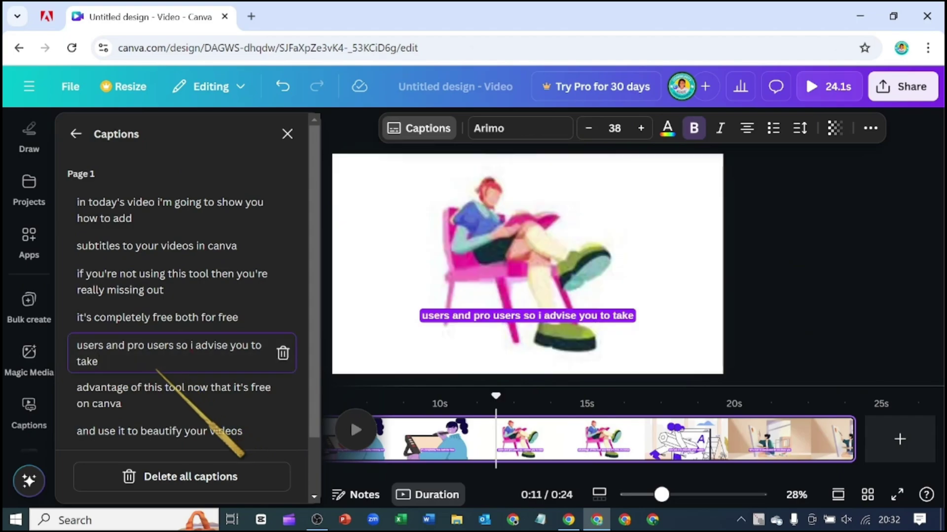
Drag the caption block down to sit just above the video's bottom edge
{"action": "left_click", "coordinate": [477, 317]}
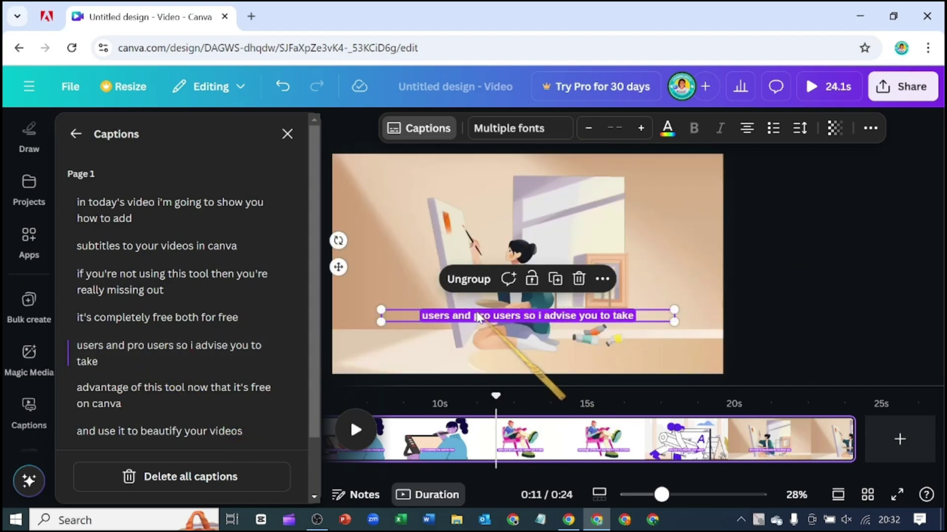
{"action": "left_click_drag", "start_coordinate": [475, 316], "coordinate": [472, 347]}
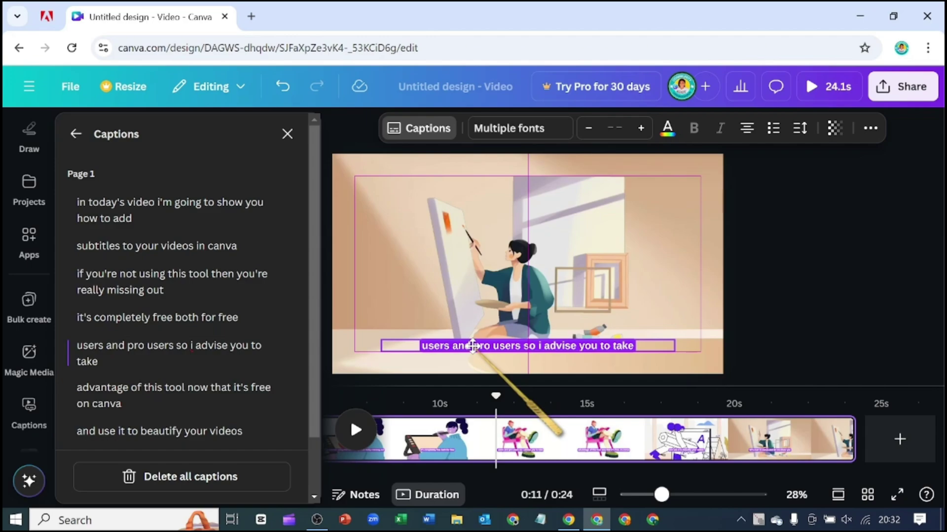
{"action": "left_click_drag", "start_coordinate": [472, 347], "coordinate": [473, 346]}
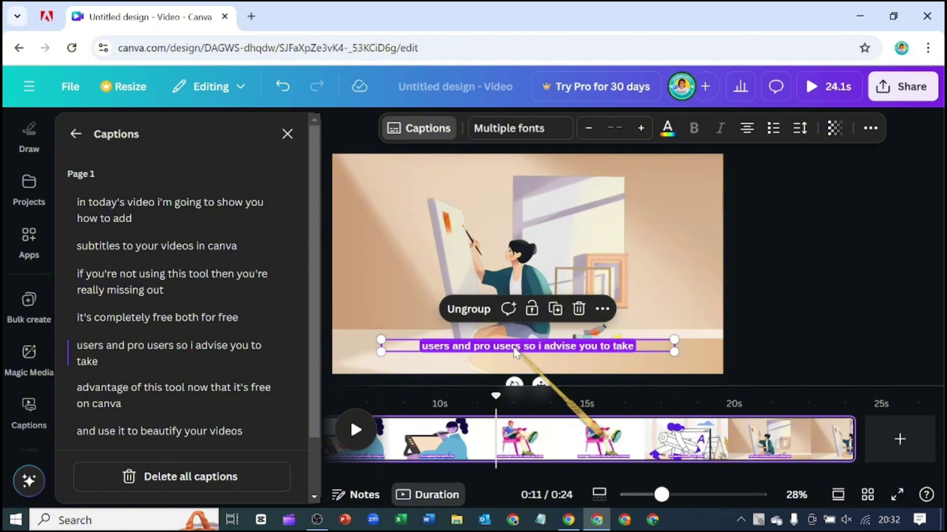
{"action": "left_click_drag", "start_coordinate": [513, 351], "coordinate": [514, 355]}
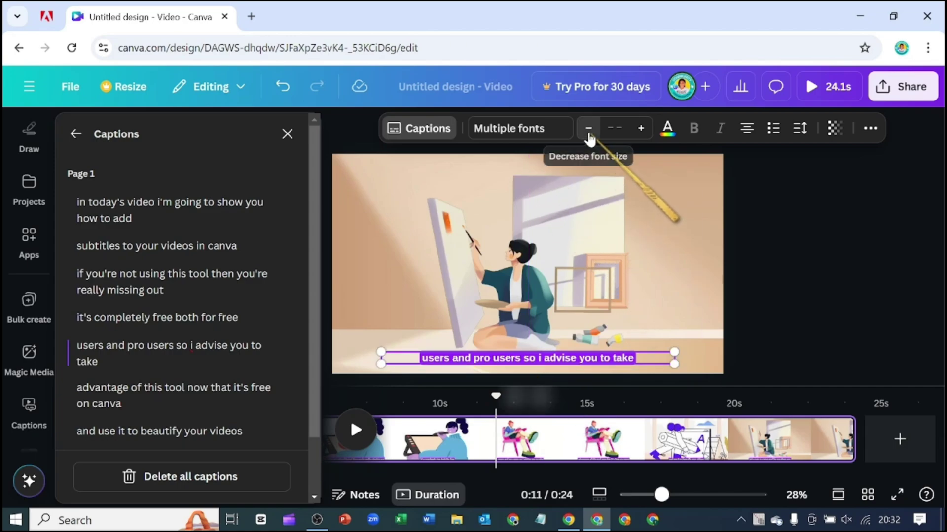
Step through the caption lines to 'users and pro users' and show its Arimo font list
{"action": "left_click", "coordinate": [249, 294]}
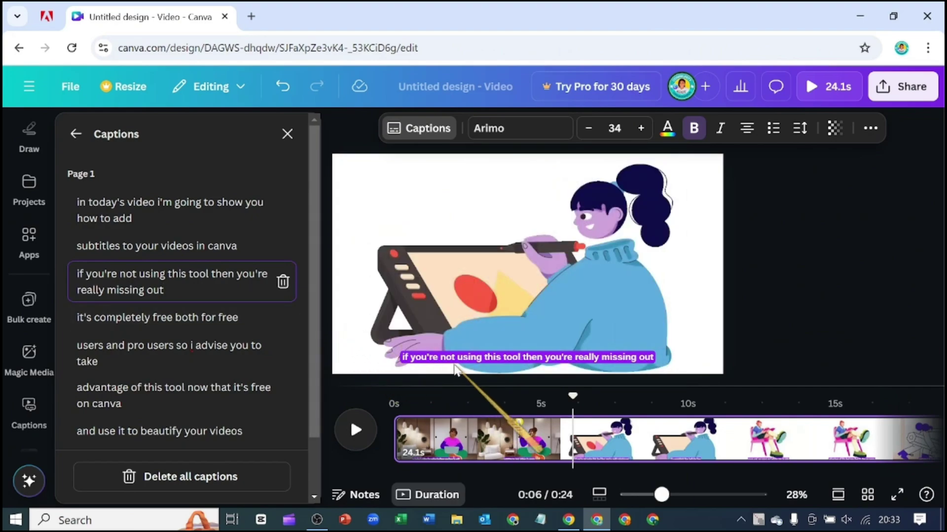
{"action": "left_click", "coordinate": [213, 246]}
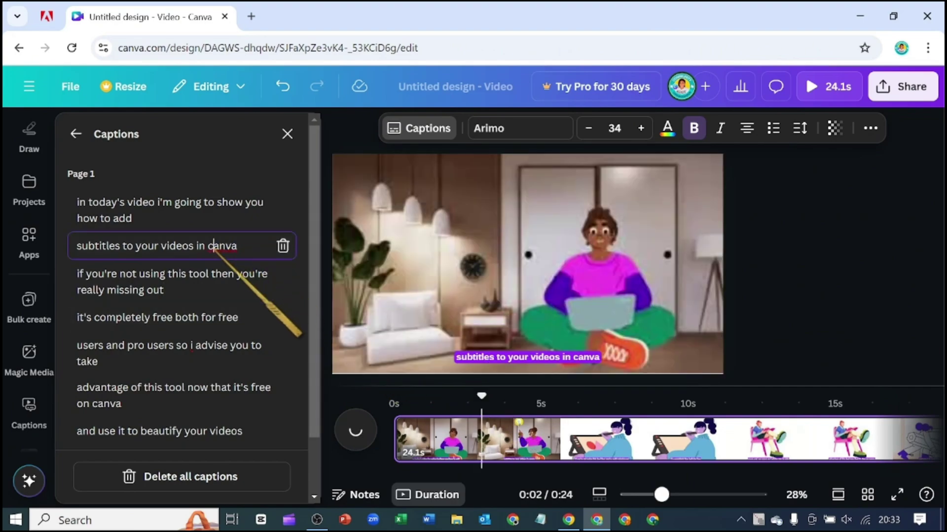
{"action": "left_click", "coordinate": [216, 203]}
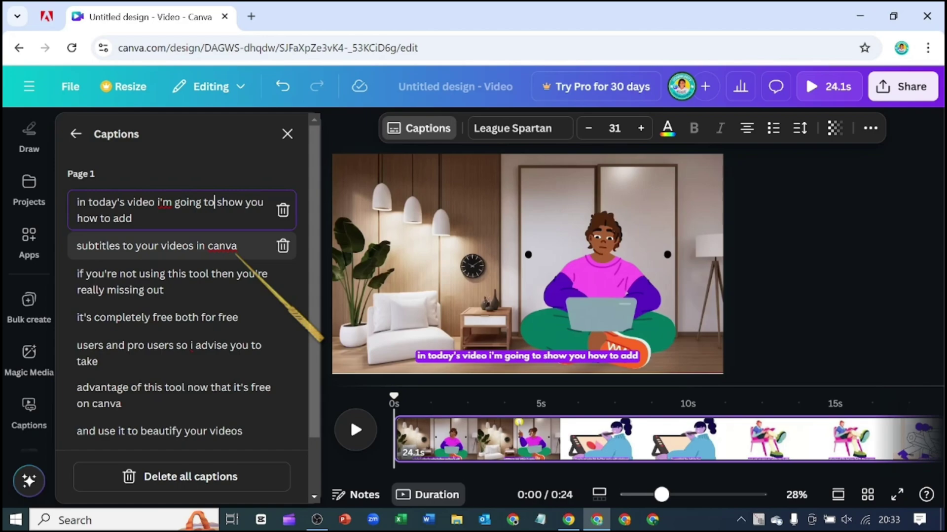
{"action": "left_click", "coordinate": [237, 251]}
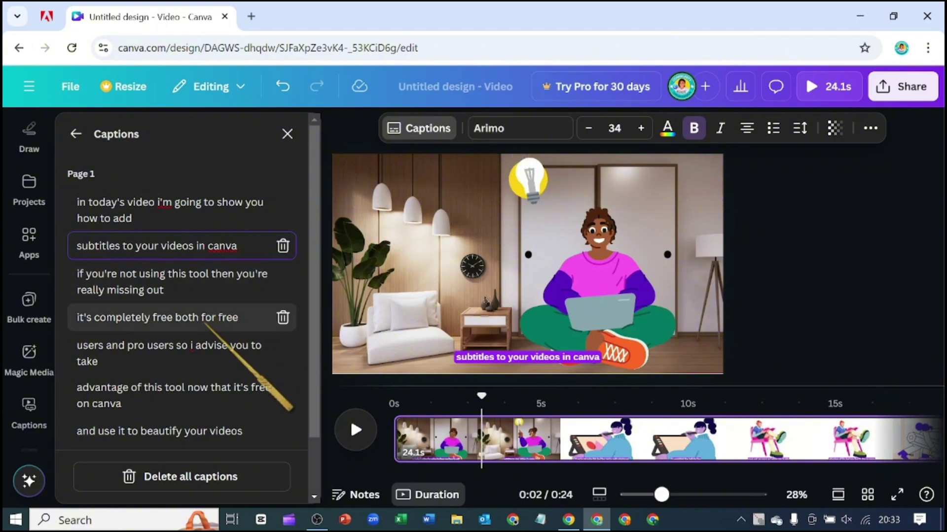
{"action": "left_click", "coordinate": [194, 350]}
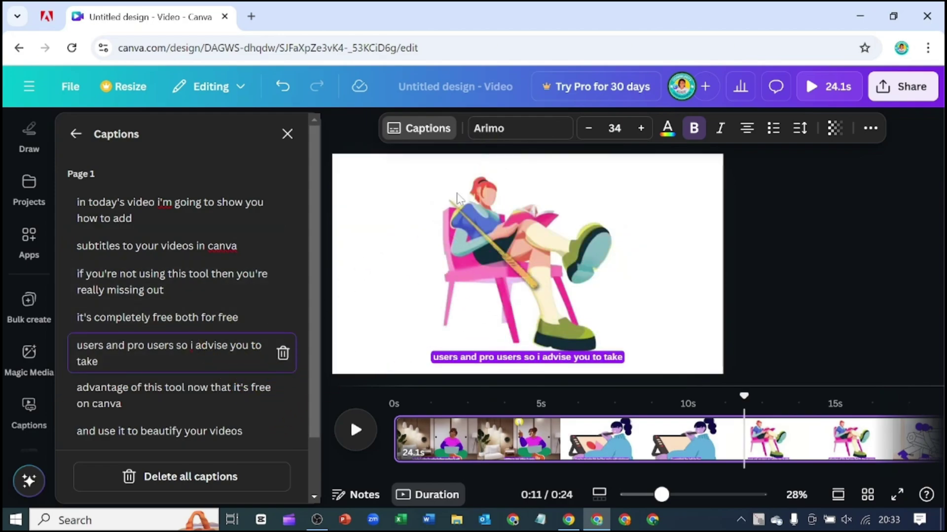
{"action": "left_click_drag", "start_coordinate": [457, 197], "coordinate": [350, 213]}
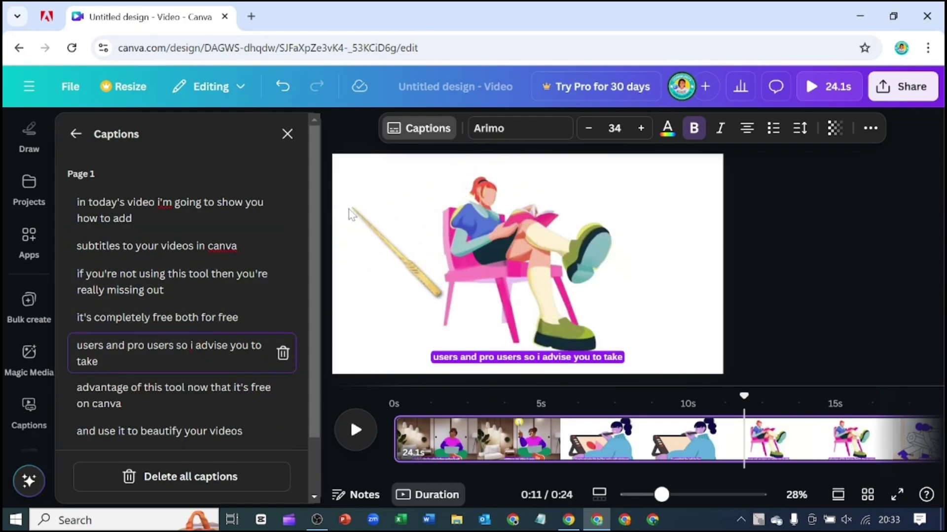
{"action": "left_click", "coordinate": [490, 128]}
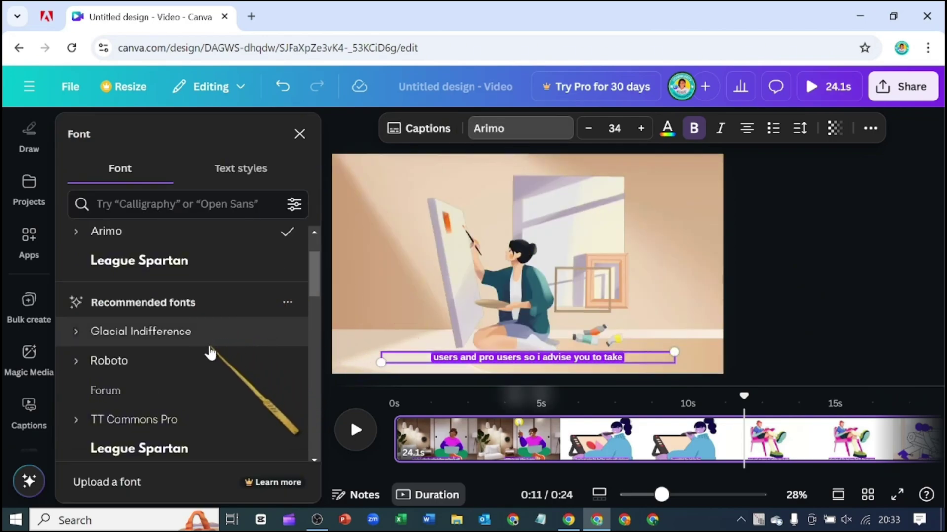
Apply League Spartan to the 'users and pro users' caption, then move to the last caption line
{"action": "left_click", "coordinate": [130, 449]}
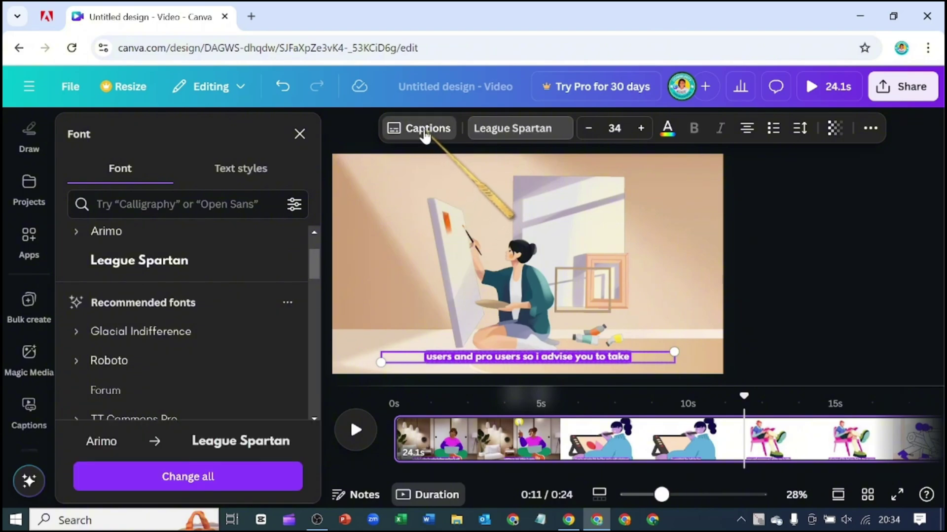
{"action": "left_click", "coordinate": [425, 129]}
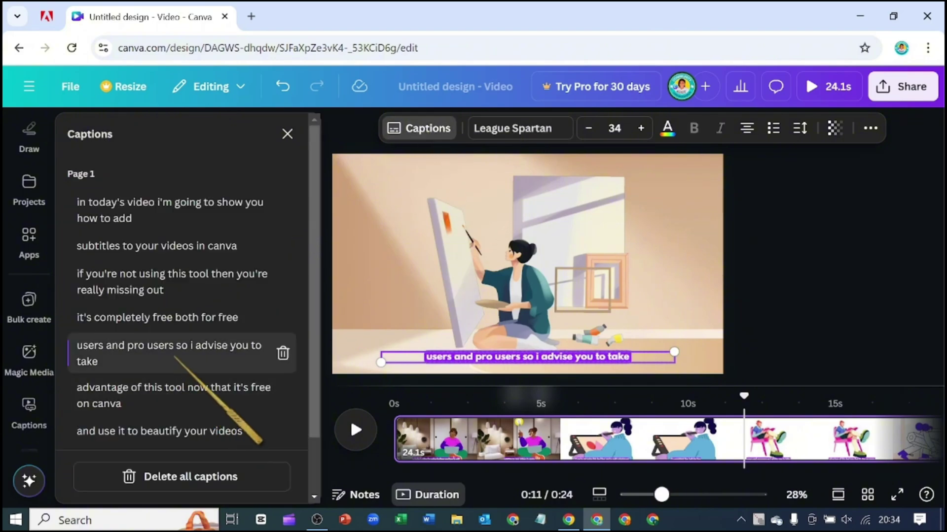
{"action": "left_click", "coordinate": [200, 318]}
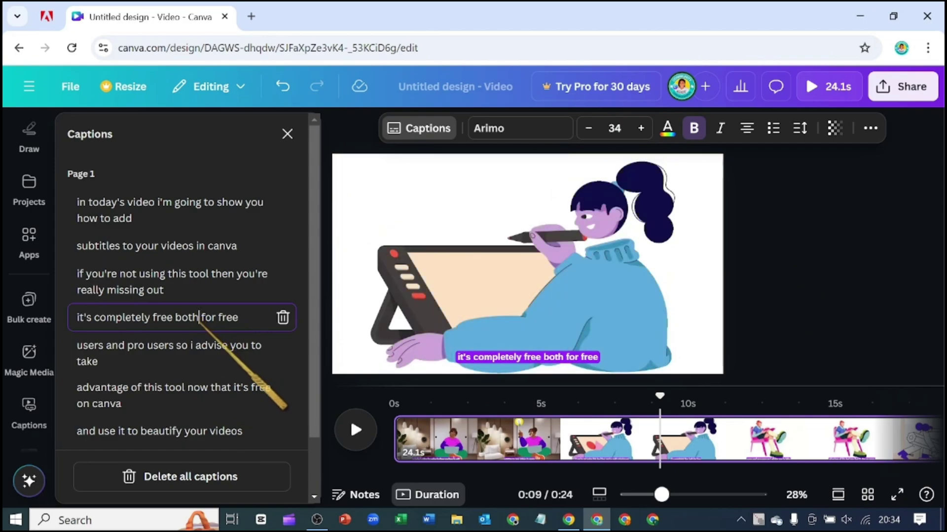
{"action": "key", "text": "Down"}
{"action": "key", "text": "Down"}
{"action": "key", "text": "Down"}
{"action": "key", "text": "Down"}
{"action": "key", "text": "Down"}
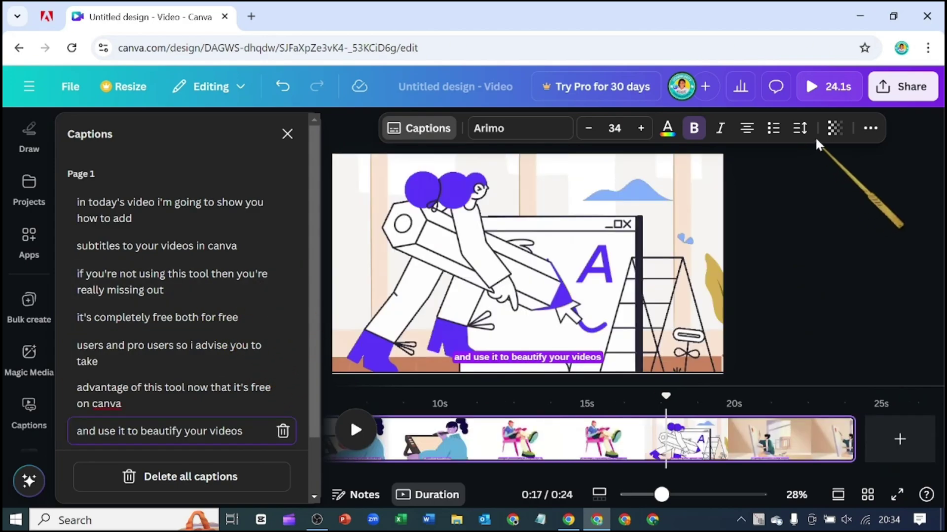
Give the captions the Lift text effect at intensity 50, replacing the Background style
{"action": "left_click", "coordinate": [869, 129]}
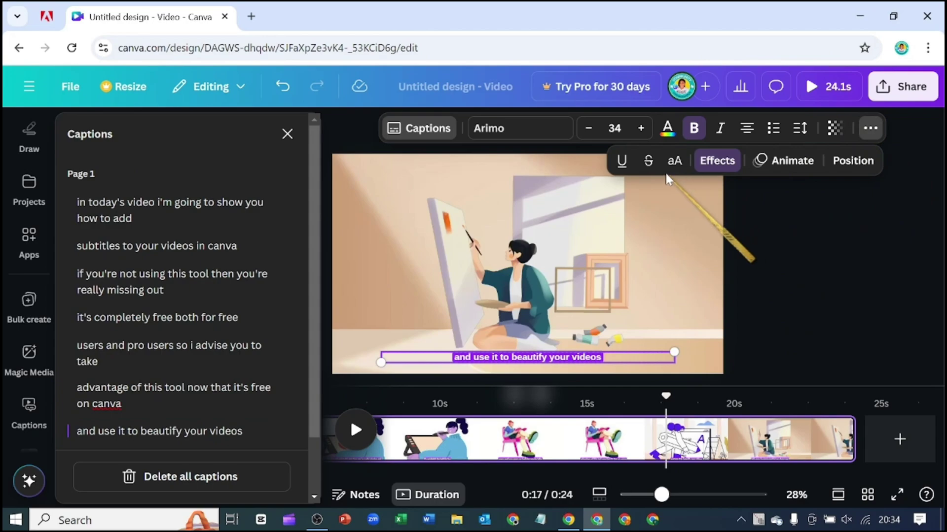
{"action": "left_click", "coordinate": [717, 162]}
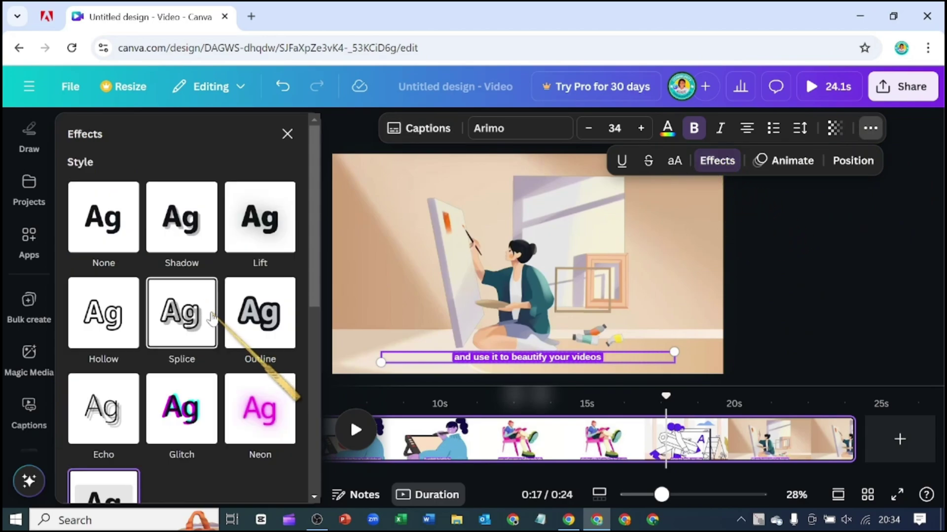
{"action": "scroll", "coordinate": [211, 315], "scroll_direction": "down", "scroll_amount": 5}
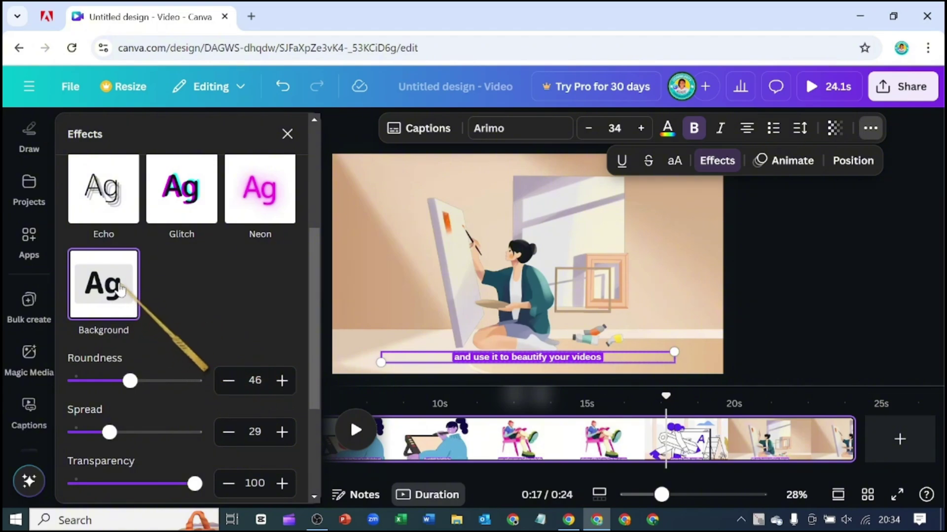
{"action": "scroll", "coordinate": [120, 289], "scroll_direction": "up", "scroll_amount": 3}
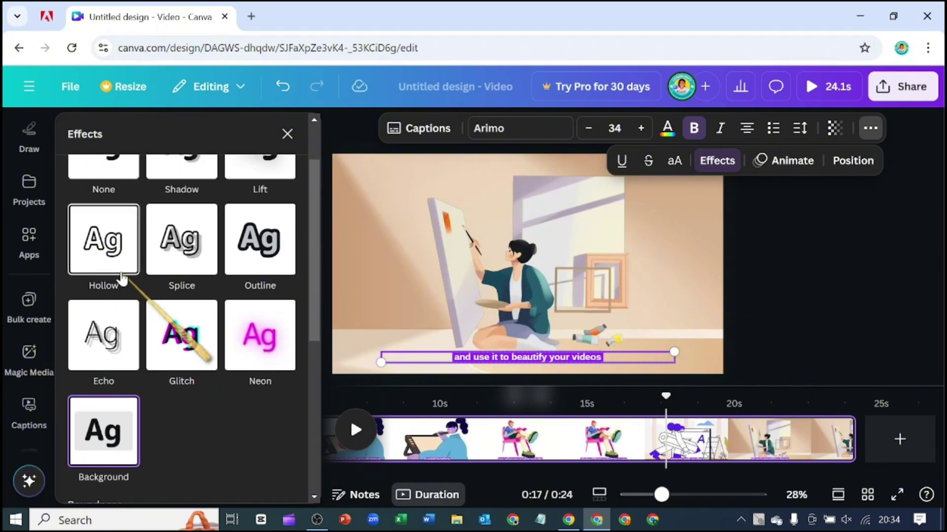
{"action": "scroll", "coordinate": [124, 276], "scroll_direction": "up", "scroll_amount": 2}
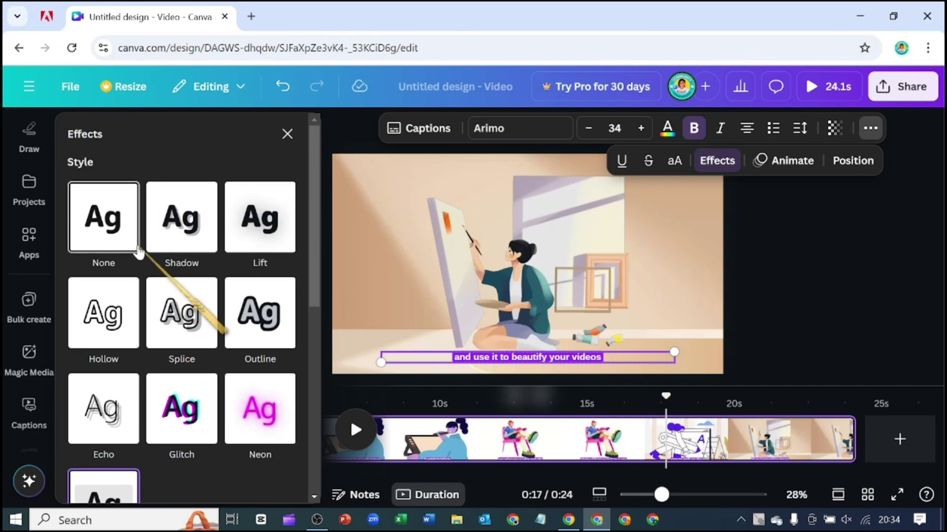
{"action": "left_click", "coordinate": [246, 222]}
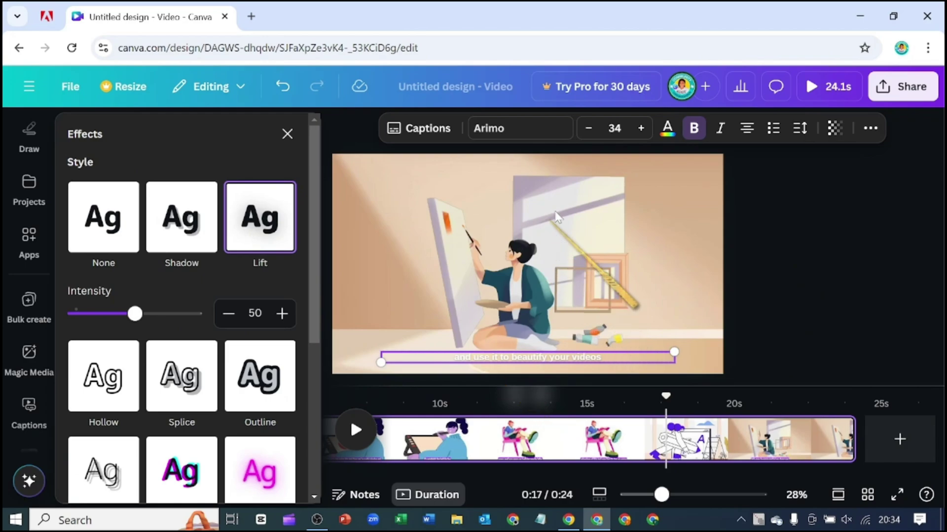
Color the caption text black and return to the first caption line at 0:00
{"action": "left_click", "coordinate": [667, 129]}
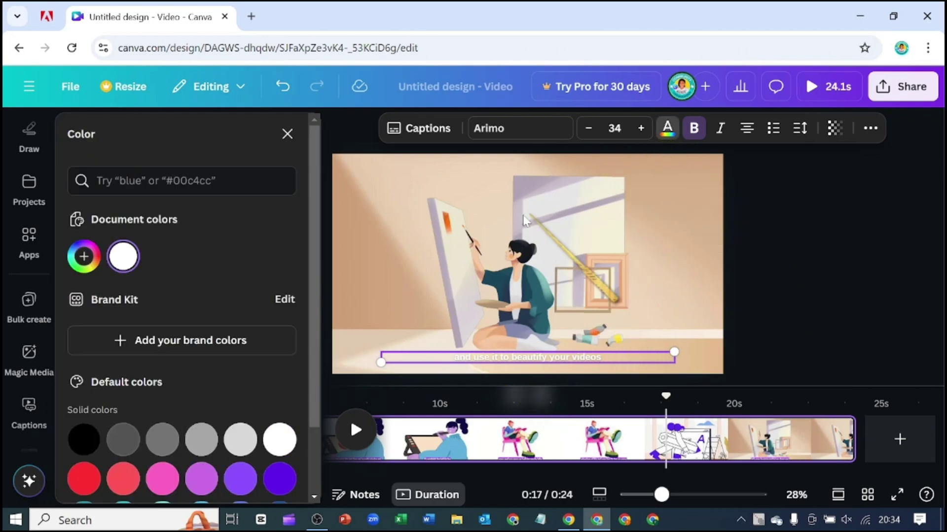
{"action": "left_click", "coordinate": [84, 438]}
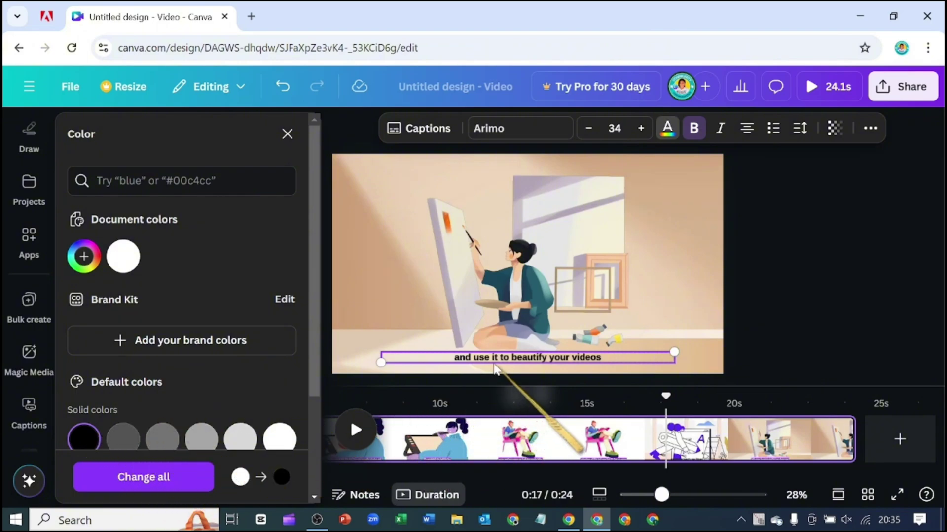
{"action": "left_click", "coordinate": [415, 131]}
{"action": "left_click", "coordinate": [243, 203]}
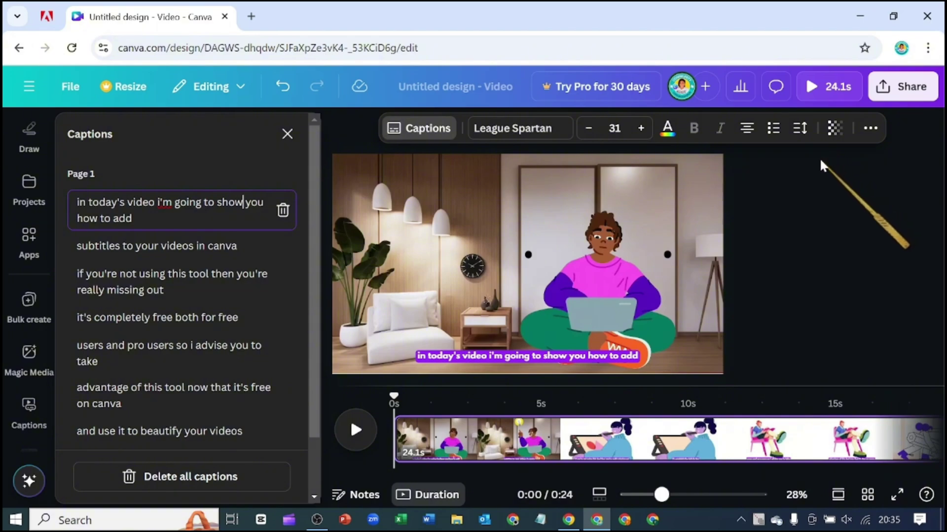
Give the captions the Wipe animation preset and return to the caption list
{"action": "left_click", "coordinate": [871, 128]}
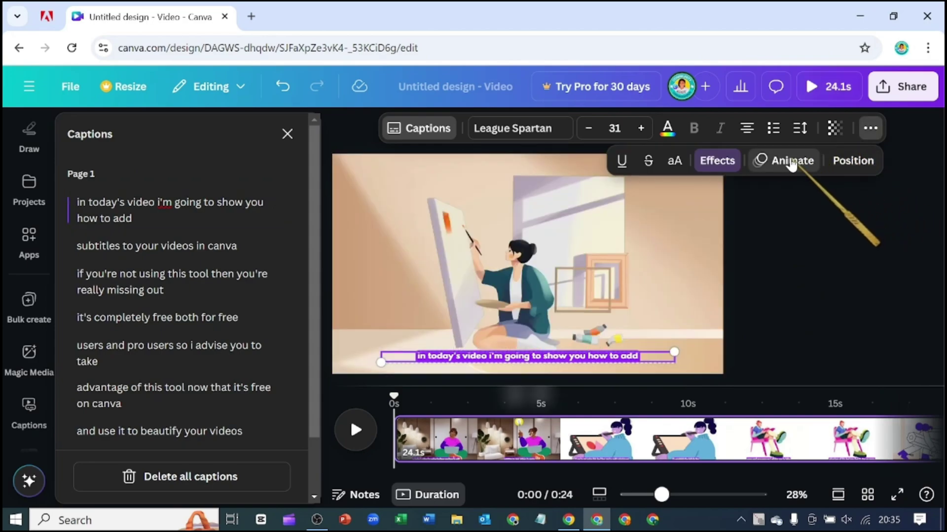
{"action": "left_click", "coordinate": [791, 161]}
{"action": "scroll", "coordinate": [192, 393], "scroll_direction": "down", "scroll_amount": 3}
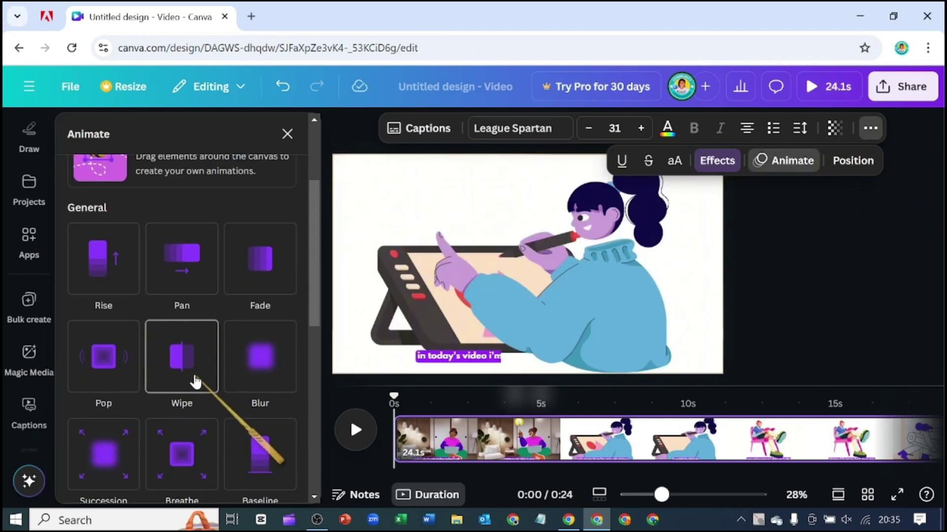
{"action": "left_click", "coordinate": [197, 365]}
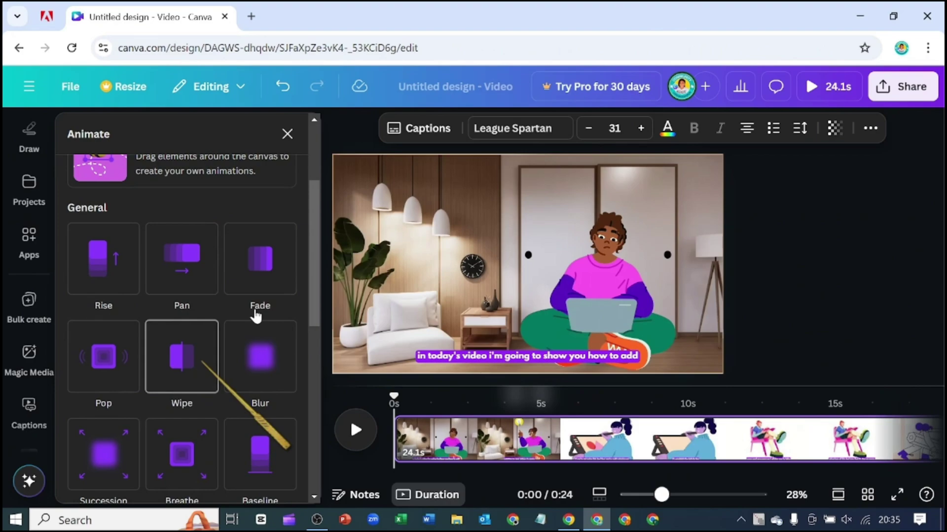
{"action": "left_click", "coordinate": [429, 129]}
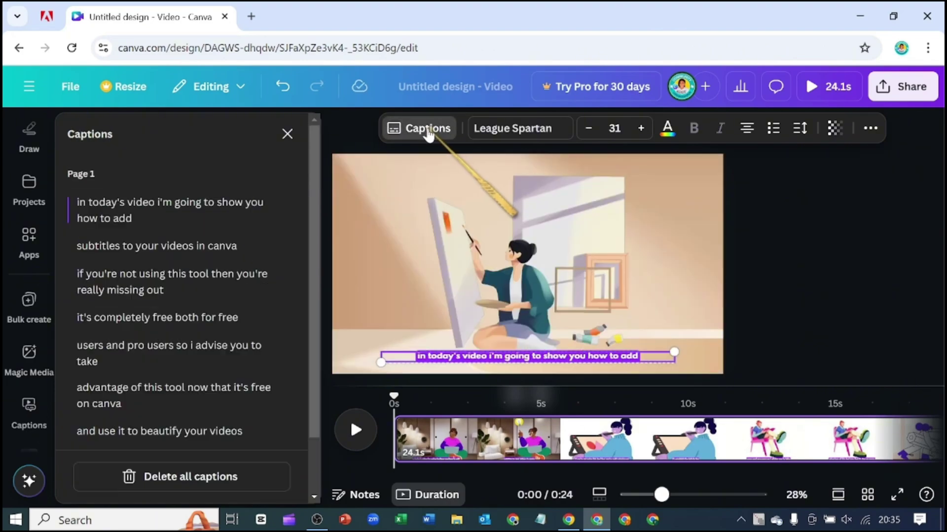
Preview the captioned video from the 'subtitles to your videos in canva' line, then replay from the start
{"action": "left_click", "coordinate": [213, 245]}
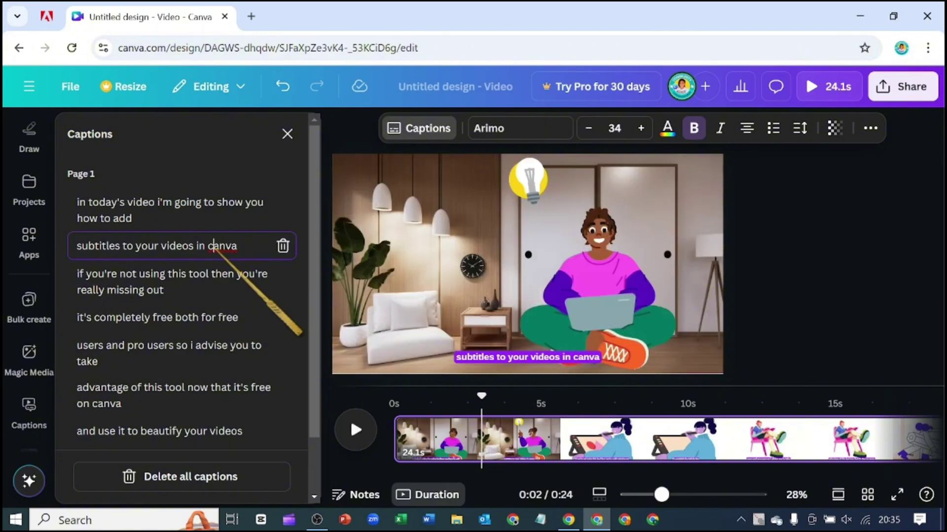
{"action": "left_click", "coordinate": [356, 430]}
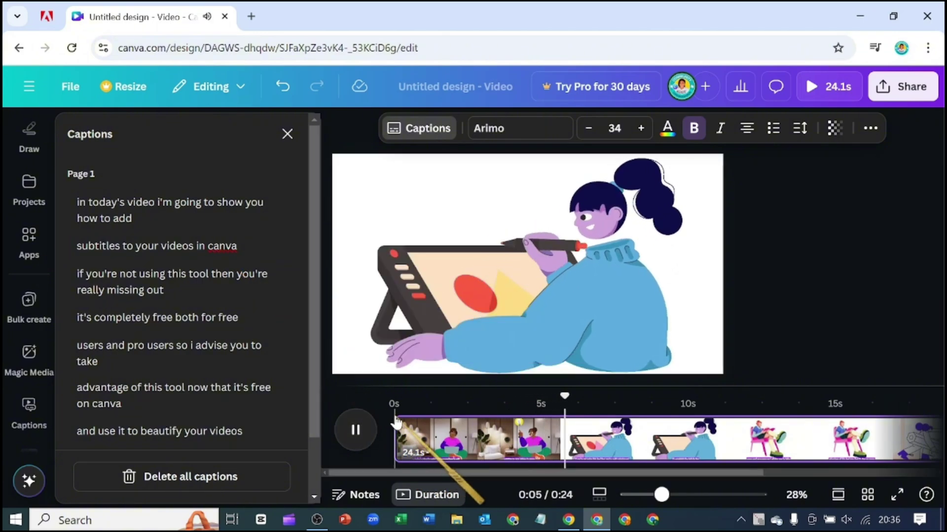
{"action": "left_click", "coordinate": [393, 417]}
{"action": "left_click", "coordinate": [92, 431]}
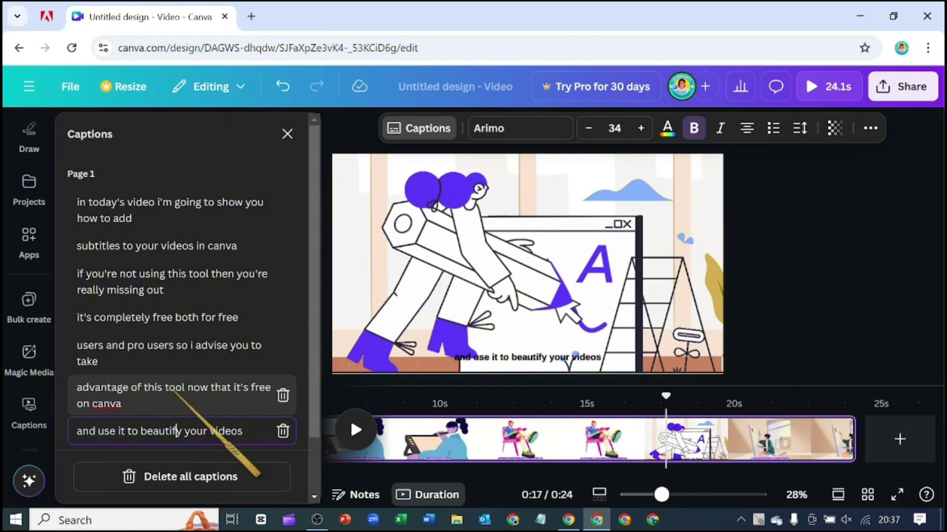
Delete all captions from the video
{"action": "left_click", "coordinate": [429, 129]}
{"action": "left_click", "coordinate": [431, 131]}
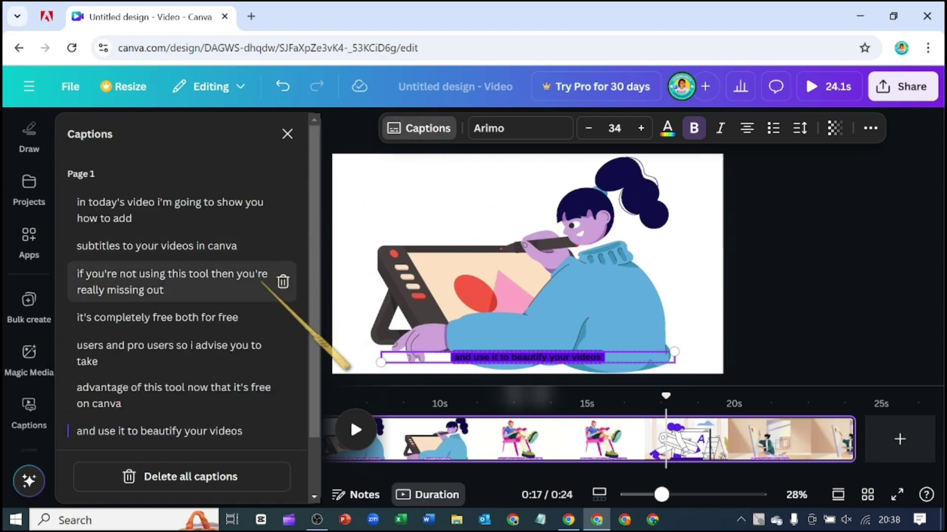
{"action": "mouse_move", "coordinate": [216, 424]}
{"action": "left_click", "coordinate": [190, 475]}
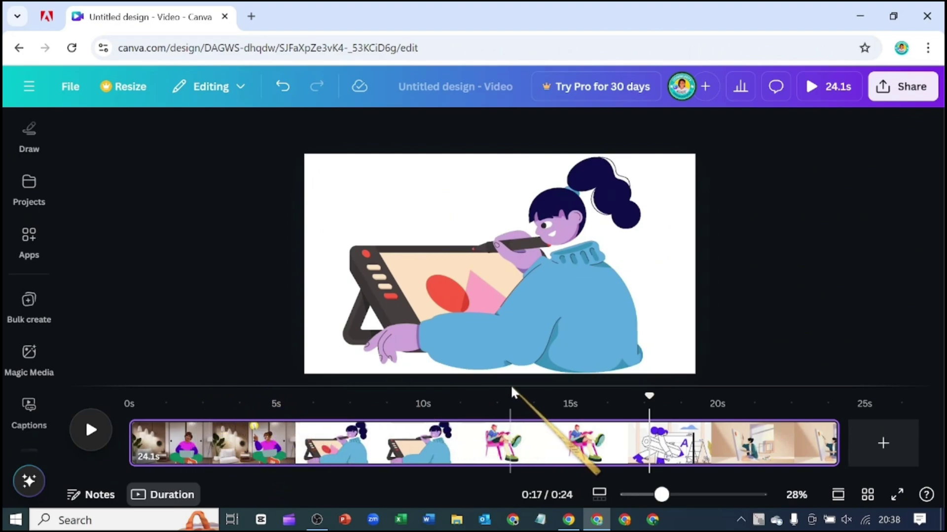
Reopen the Captions panel with Generate captions for all videos with audio
{"action": "left_click", "coordinate": [29, 406]}
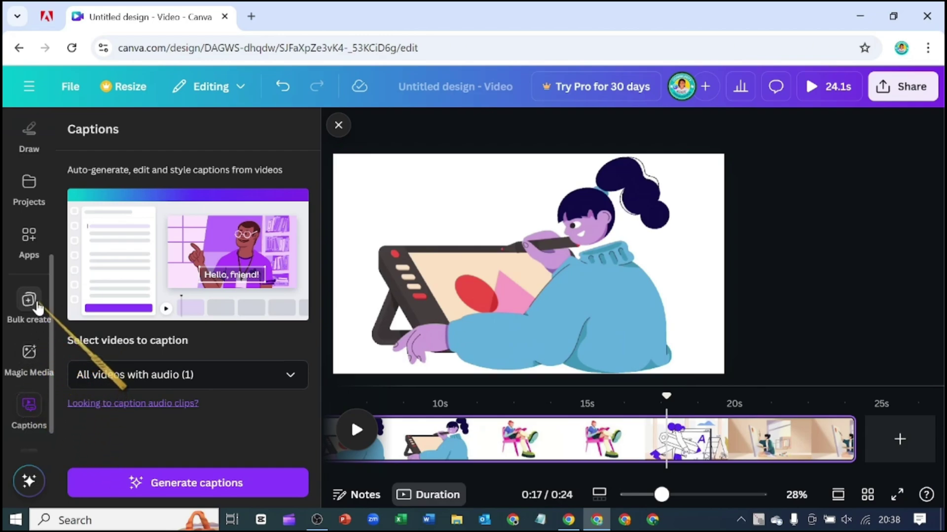
{"action": "scroll", "coordinate": [10, 287], "scroll_direction": "up", "scroll_amount": 1}
{"action": "scroll", "coordinate": [11, 287], "scroll_direction": "up", "scroll_amount": 4}
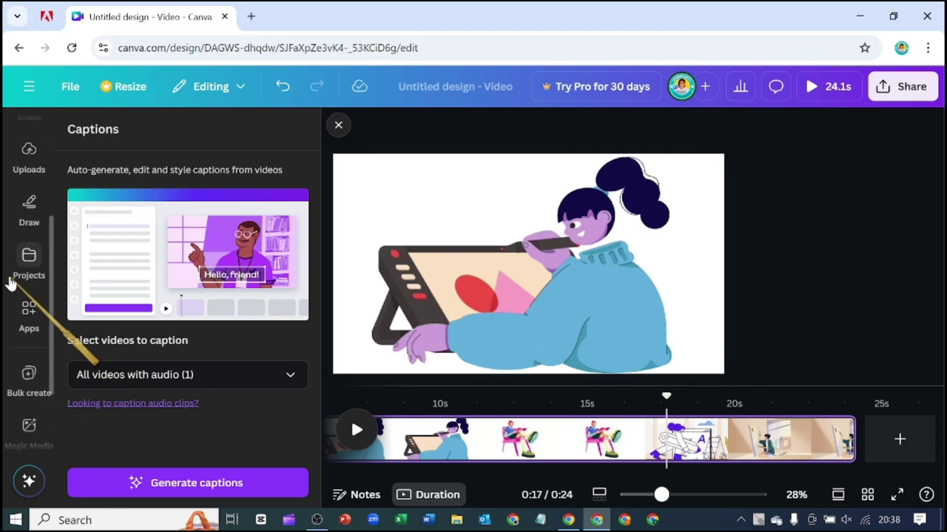
{"action": "left_click", "coordinate": [32, 241]}
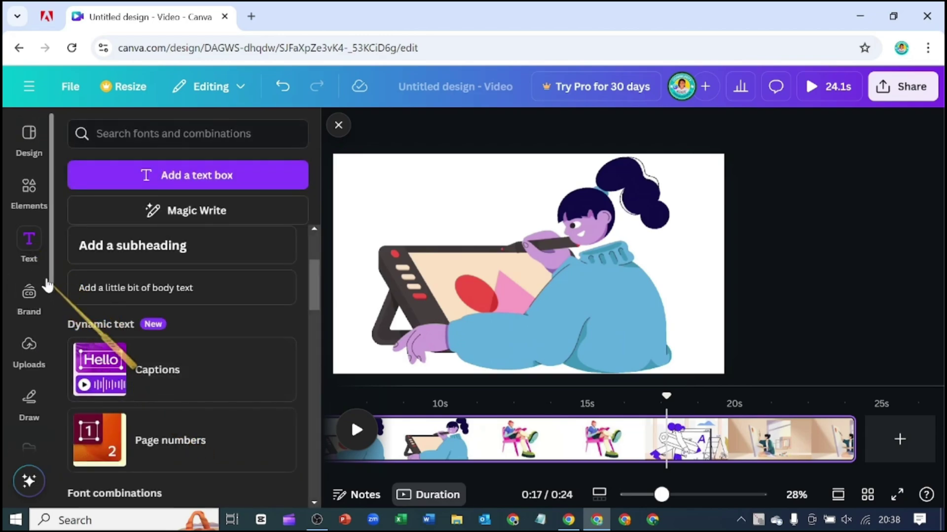
{"action": "scroll", "coordinate": [30, 277], "scroll_direction": "down", "scroll_amount": 5}
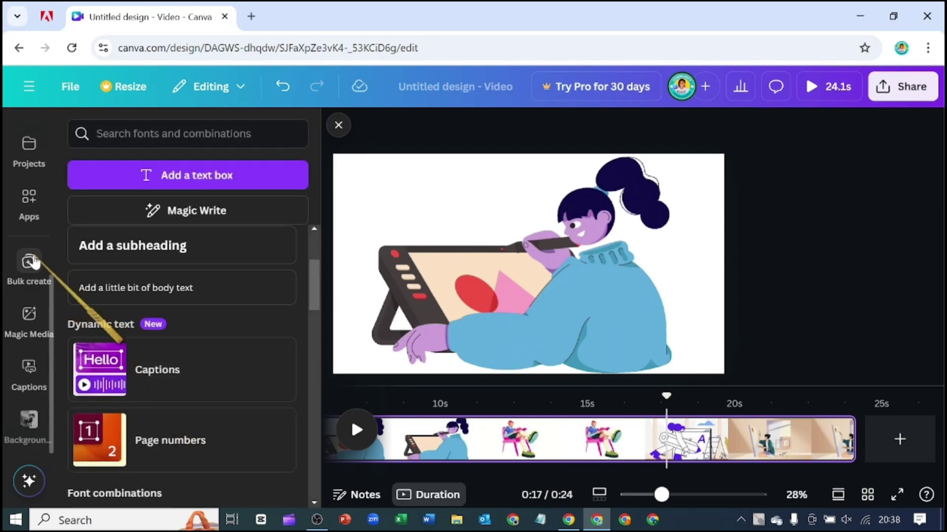
{"action": "left_click", "coordinate": [29, 366]}
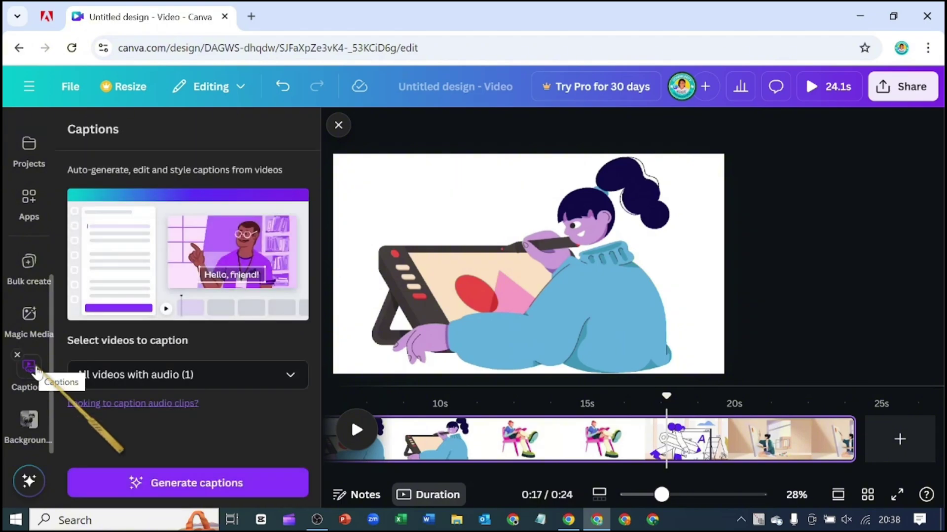